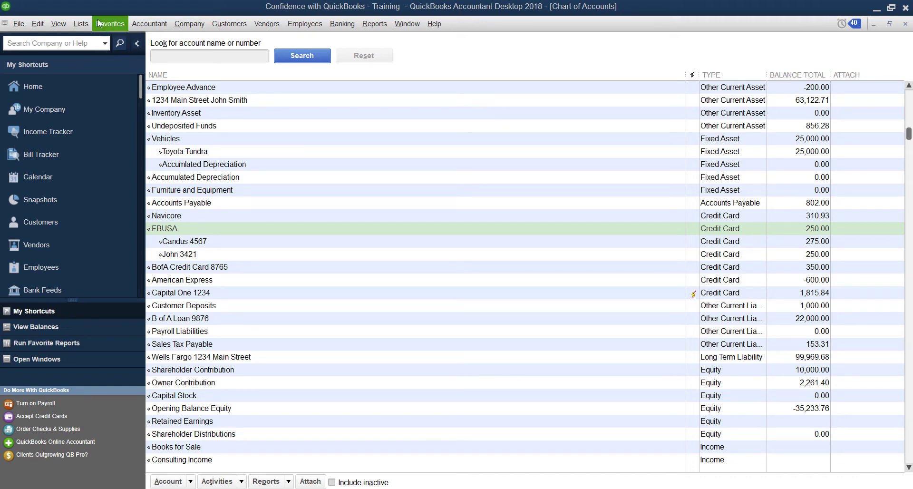
In the Chart of Accounts, review FBUSA and its sub-accounts, then open the Candus 4567 register.
{"action": "left_click", "coordinate": [81, 24]}
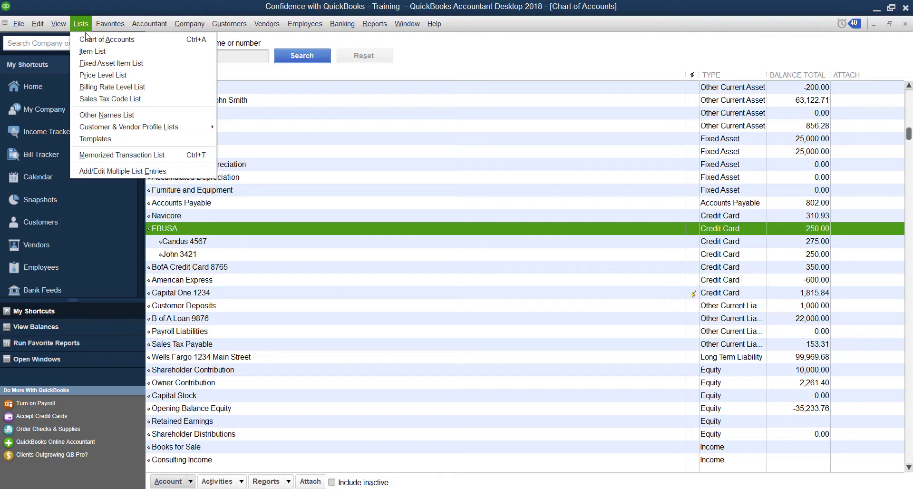
{"action": "left_click", "coordinate": [171, 229]}
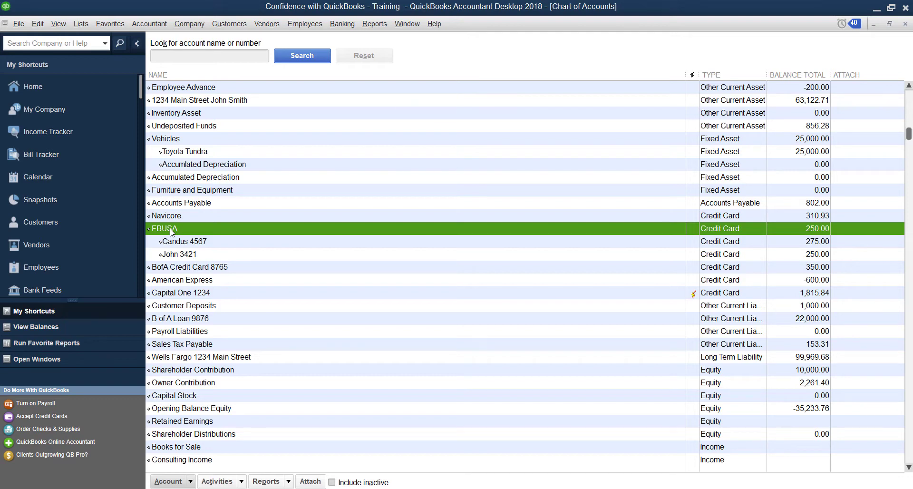
{"action": "left_click", "coordinate": [181, 247]}
{"action": "left_click", "coordinate": [181, 254]}
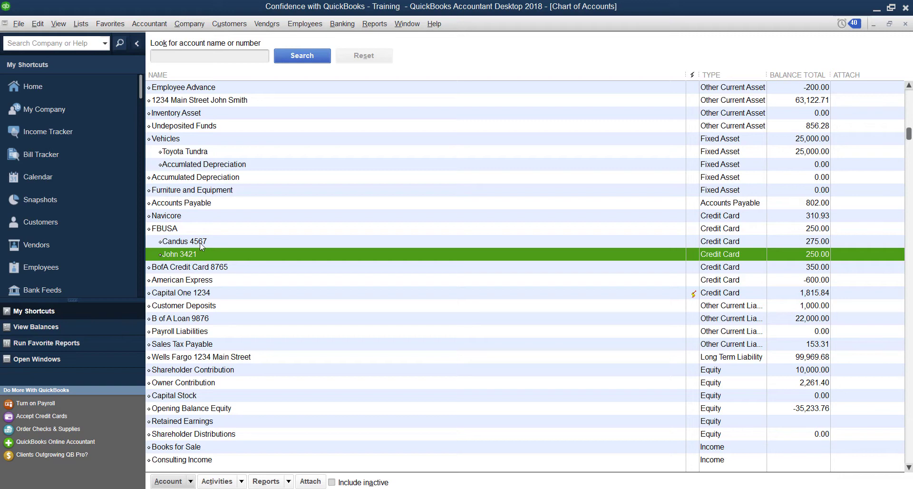
{"action": "left_click", "coordinate": [201, 245]}
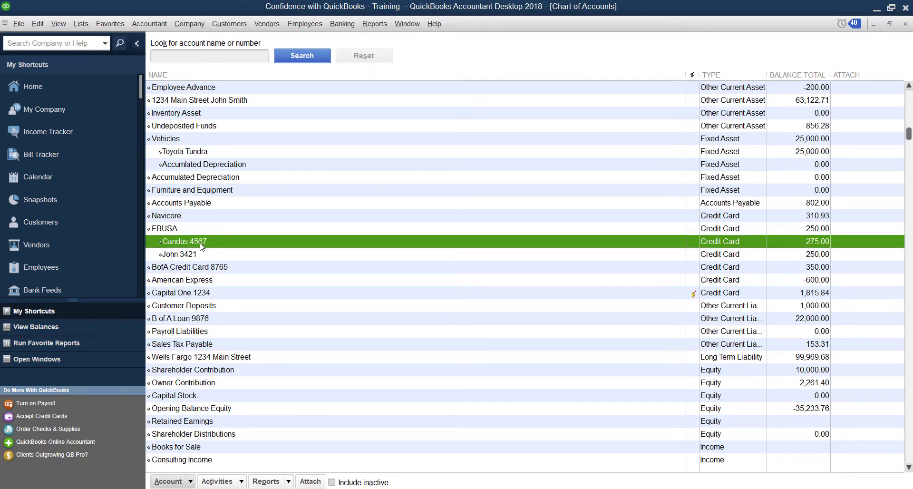
{"action": "double_click", "coordinate": [201, 245]}
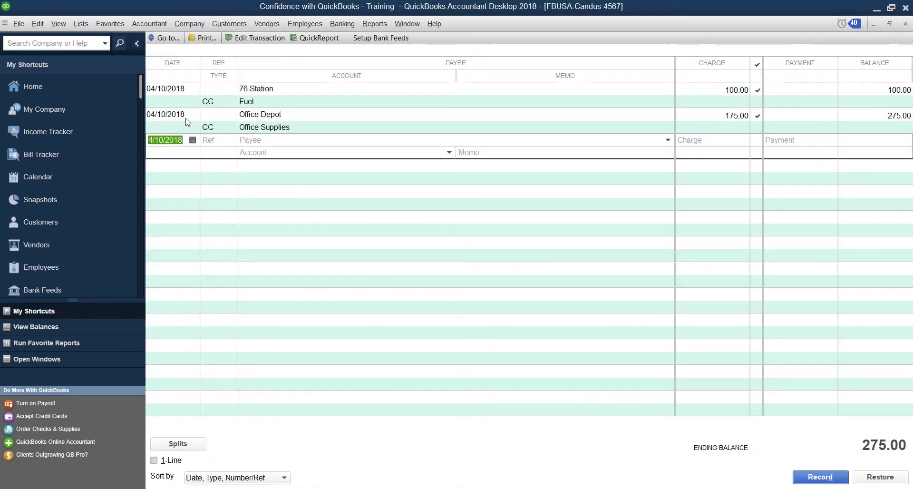
Inspect the 76 Station charge's credit card account options, then close the charge and the register.
{"action": "double_click", "coordinate": [191, 102]}
{"action": "left_click", "coordinate": [299, 94]}
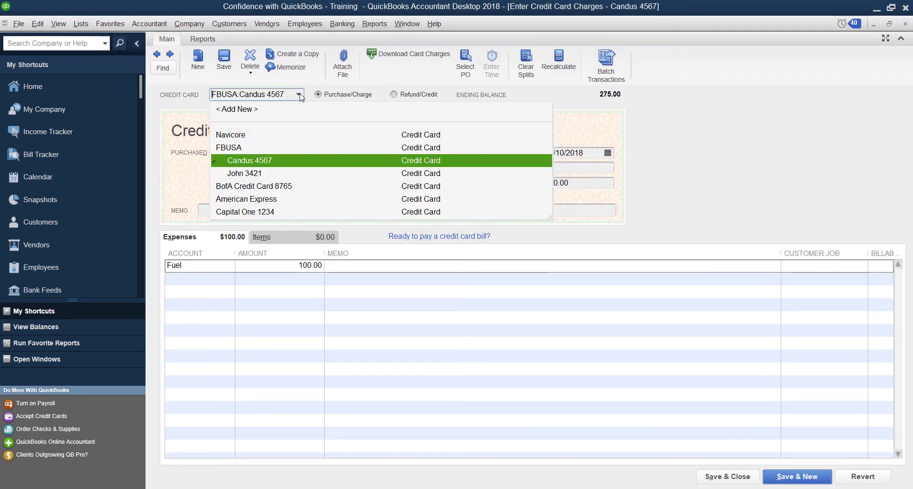
{"action": "left_click", "coordinate": [343, 24]}
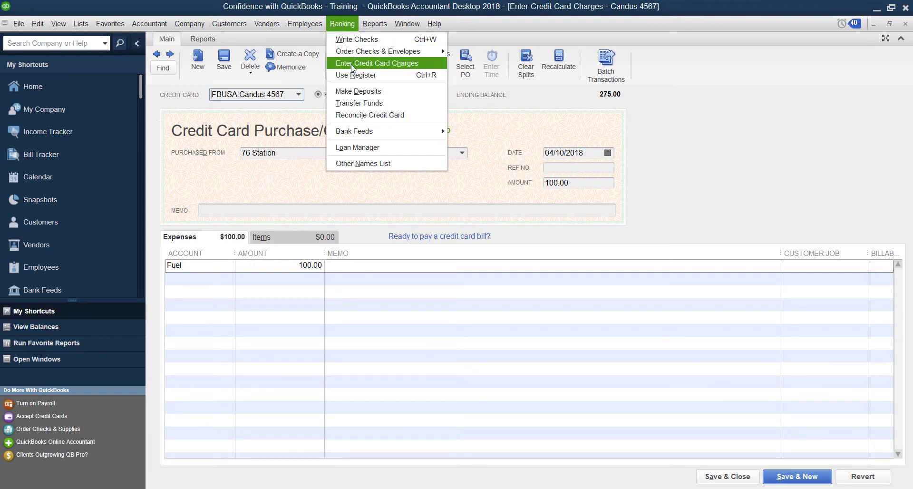
{"action": "left_click", "coordinate": [297, 143]}
{"action": "left_click", "coordinate": [298, 95]}
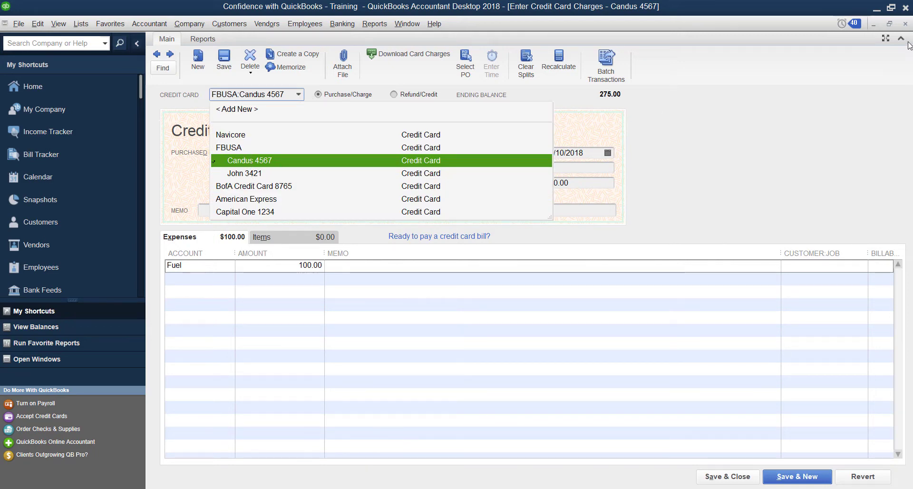
{"action": "left_click", "coordinate": [905, 24]}
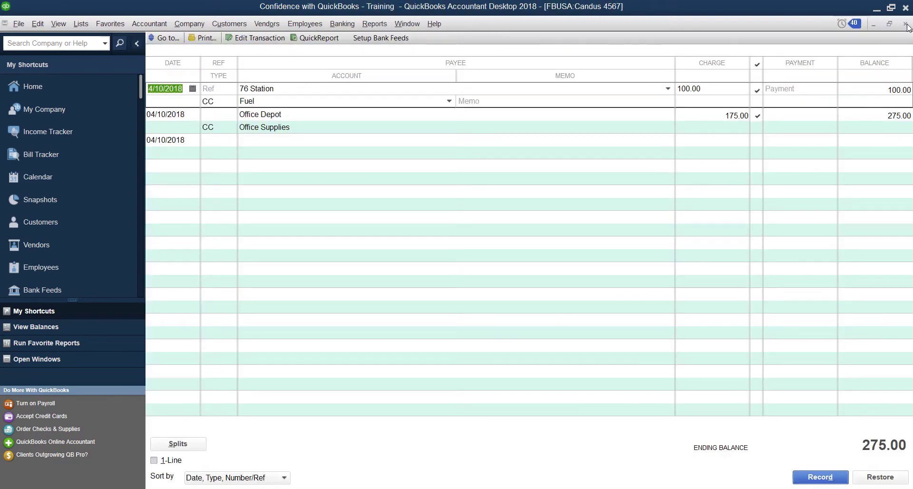
{"action": "left_click", "coordinate": [905, 23]}
Compare FBUSA, Candus 4567 and John 3421 in the Chart of Accounts, then open the FBUSA register.
{"action": "left_click", "coordinate": [197, 228]}
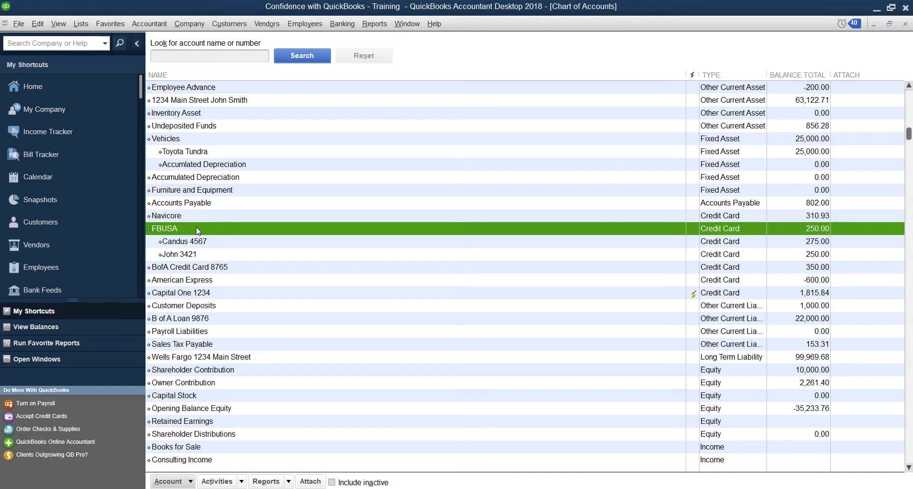
{"action": "left_click", "coordinate": [823, 245]}
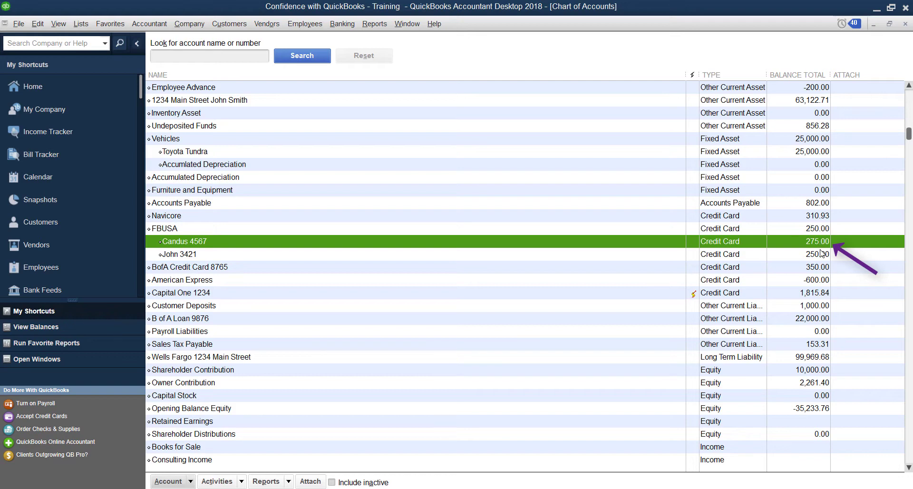
{"action": "left_click", "coordinate": [821, 254]}
{"action": "left_click", "coordinate": [816, 230]}
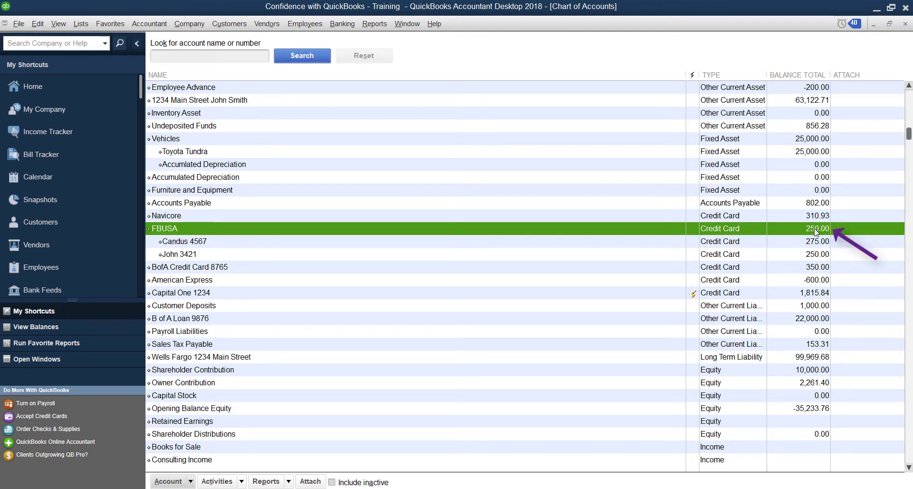
{"action": "double_click", "coordinate": [241, 227]}
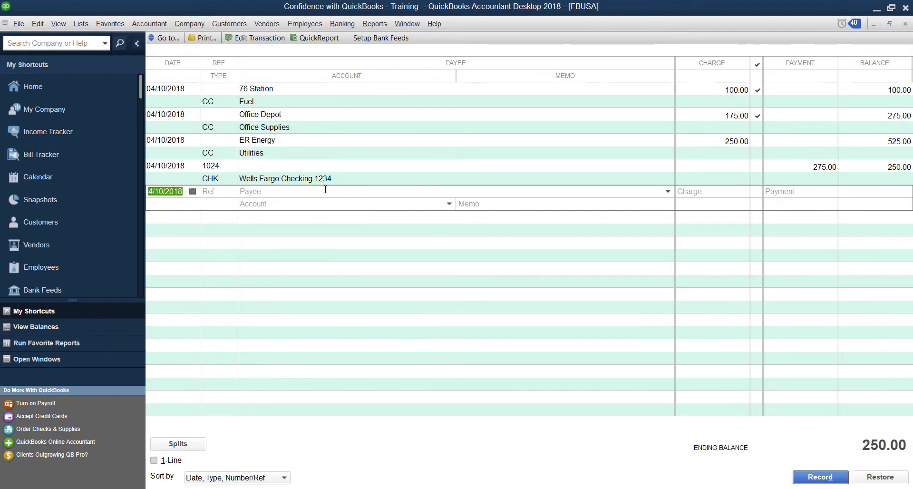
Change check 1024's expense account to FBUSA:Candus 4567 and close the check form.
{"action": "double_click", "coordinate": [216, 180]}
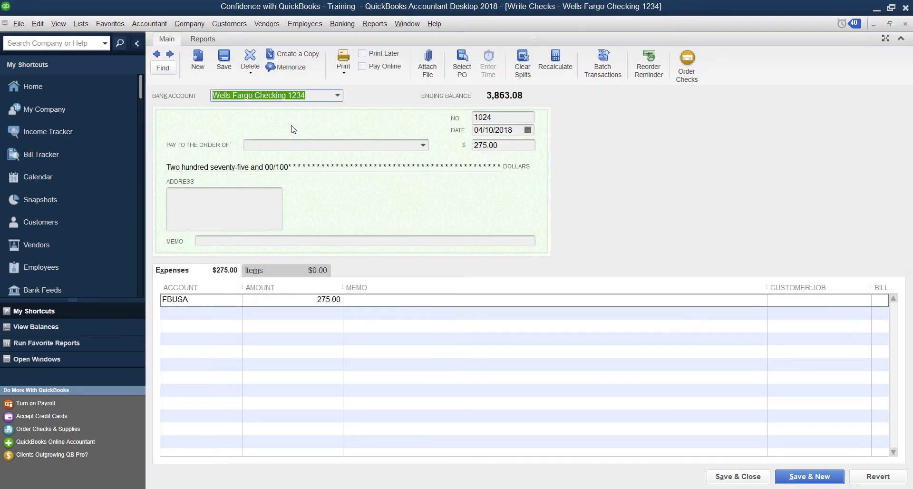
{"action": "left_click", "coordinate": [222, 302]}
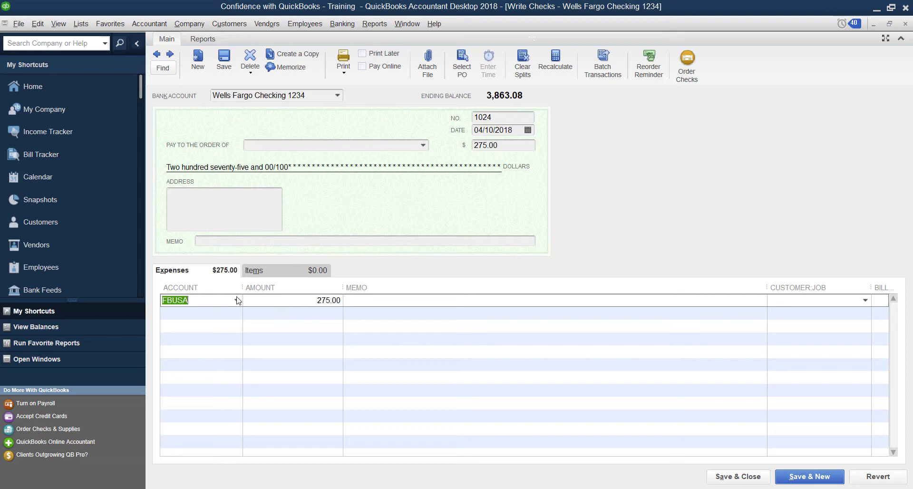
{"action": "left_click", "coordinate": [236, 300]}
{"action": "left_click", "coordinate": [220, 130]}
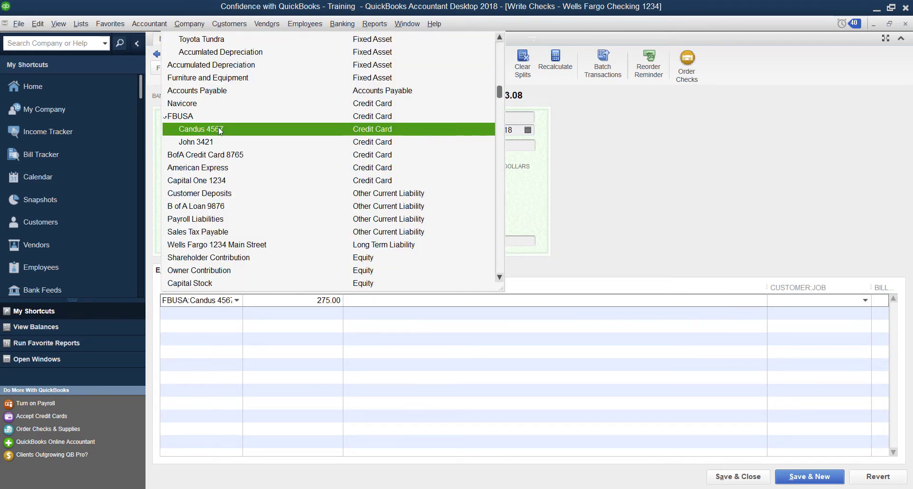
{"action": "left_click", "coordinate": [905, 24]}
Discard the check 1024 change and review Candus 4567 (275.00), John 3421 and FBUSA balances.
{"action": "left_click", "coordinate": [455, 163]}
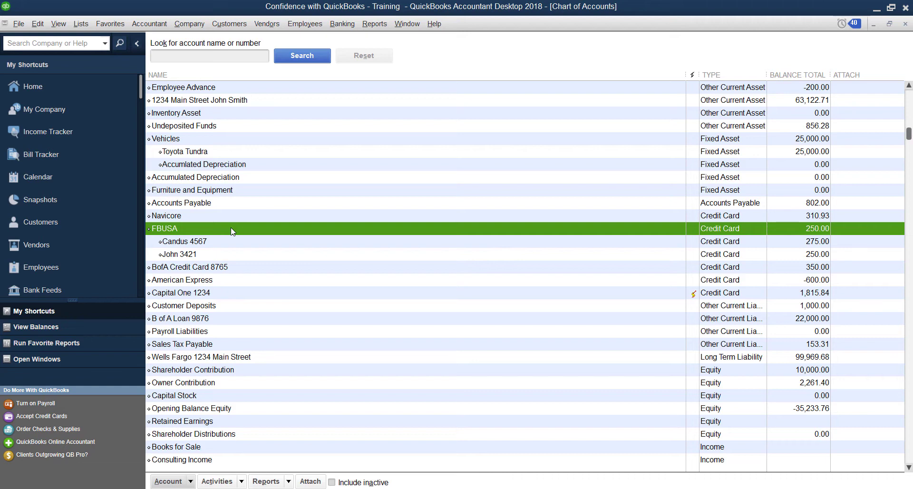
{"action": "left_click", "coordinate": [819, 245]}
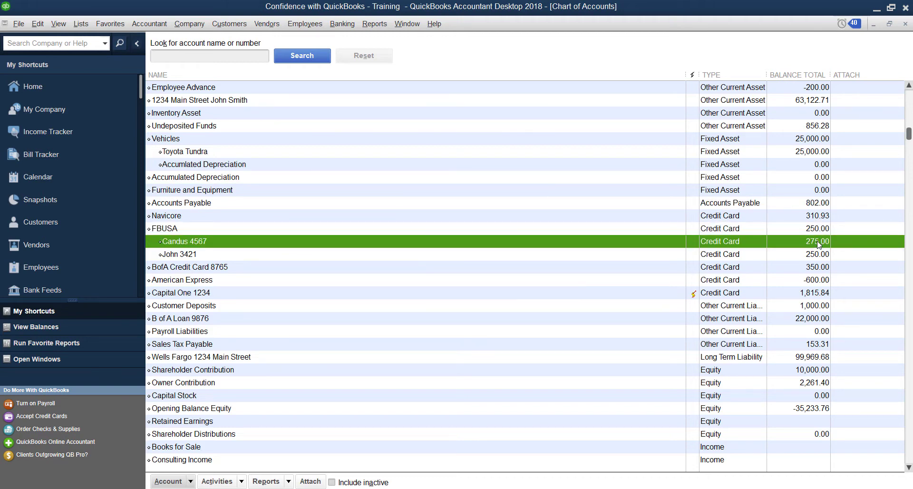
{"action": "left_click", "coordinate": [819, 257]}
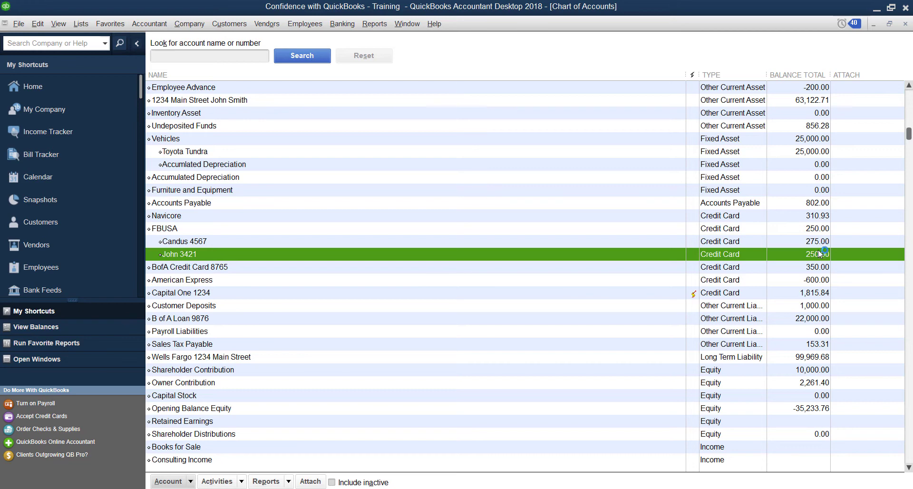
{"action": "left_click", "coordinate": [819, 229]}
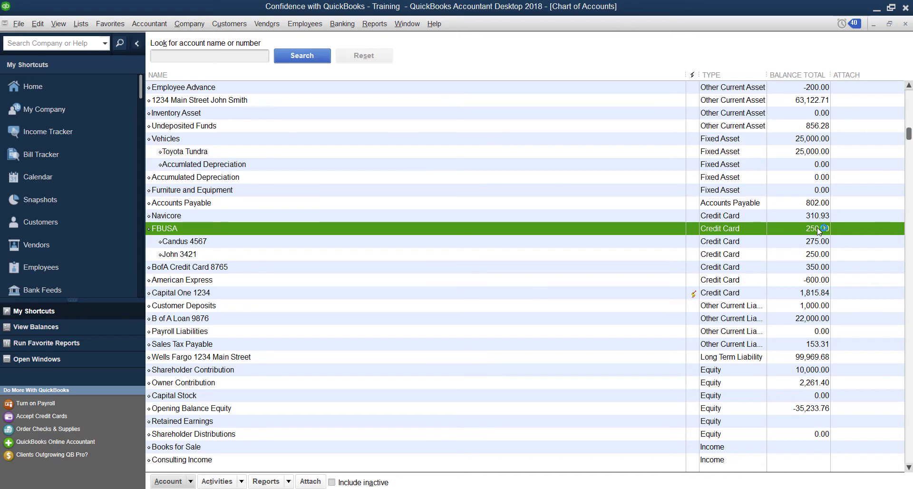
Record check 1024 against FBUSA:Candus 4567, close the FBUSA register, and select Candus 4567.
{"action": "double_click", "coordinate": [608, 228]}
{"action": "left_click", "coordinate": [188, 183]}
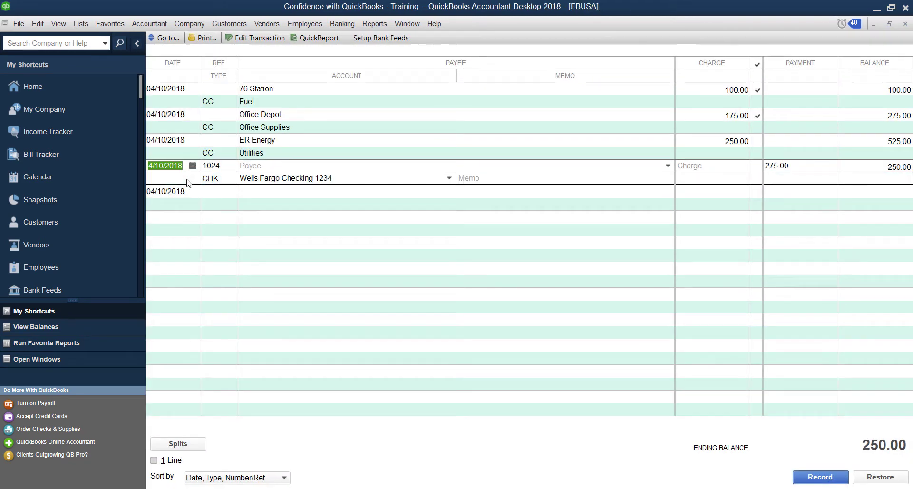
{"action": "double_click", "coordinate": [188, 182]}
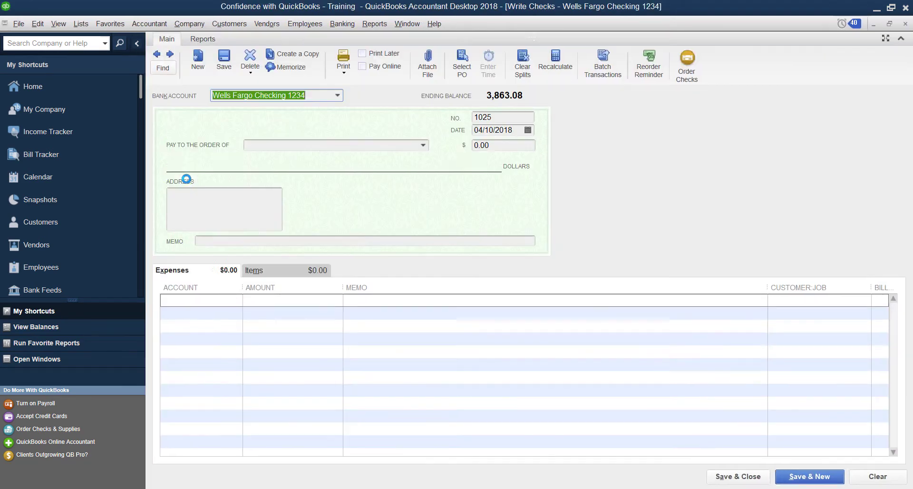
{"action": "left_click", "coordinate": [235, 300]}
{"action": "left_click", "coordinate": [236, 301]}
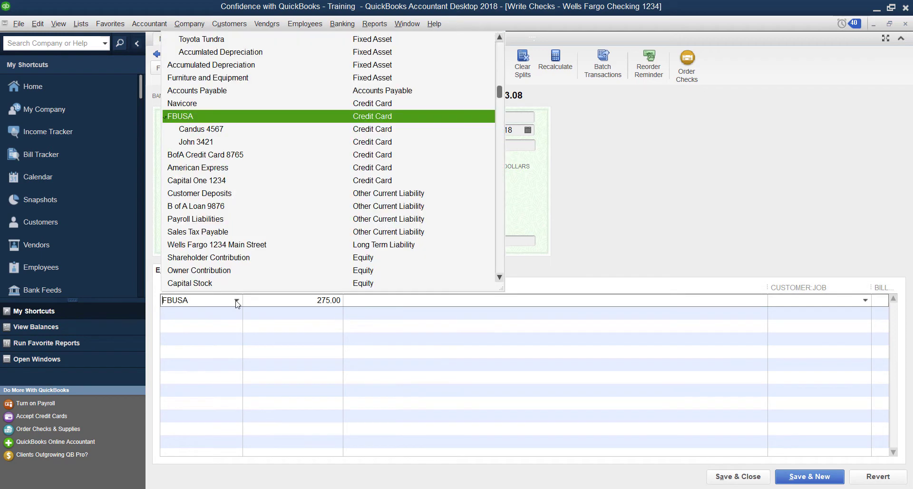
{"action": "left_click", "coordinate": [206, 133]}
{"action": "left_click", "coordinate": [727, 476]}
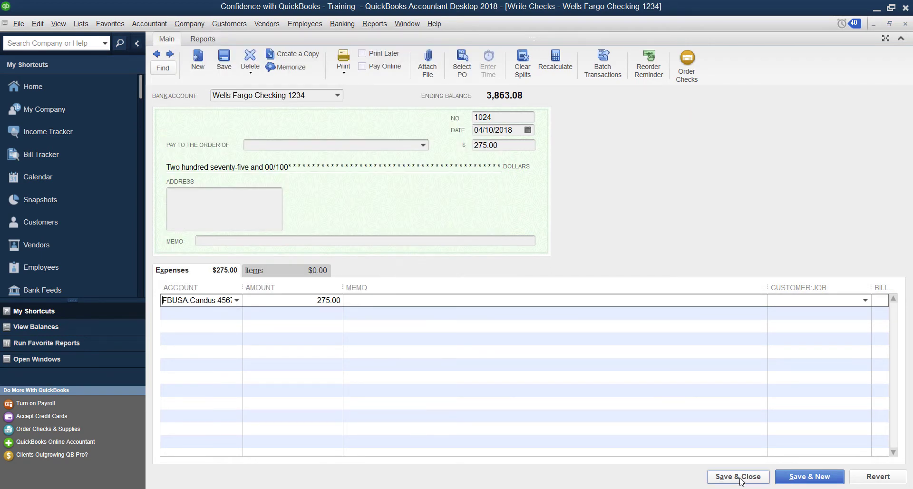
{"action": "left_click", "coordinate": [410, 165]}
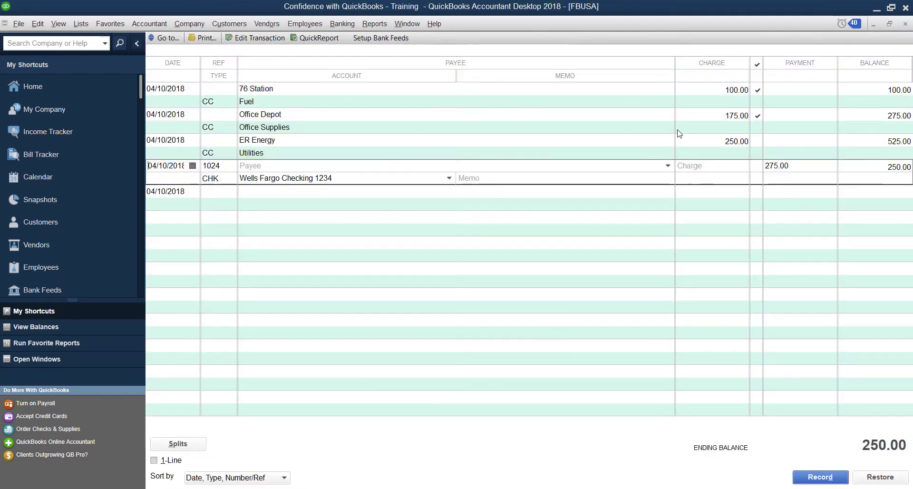
{"action": "left_click", "coordinate": [905, 24]}
{"action": "left_click", "coordinate": [818, 246]}
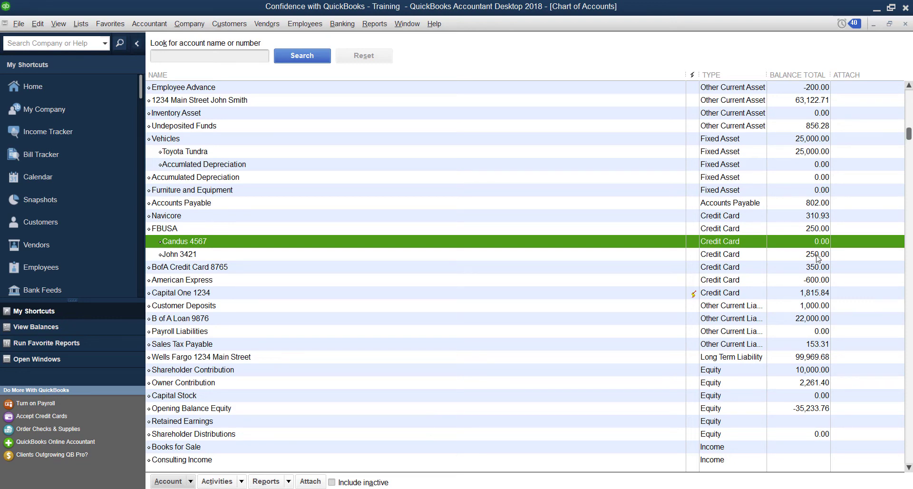
Review FBUSA (250.00), Candus 4567 (0.00) and John 3421 (250.00) in the Chart of Accounts.
{"action": "left_click", "coordinate": [818, 258]}
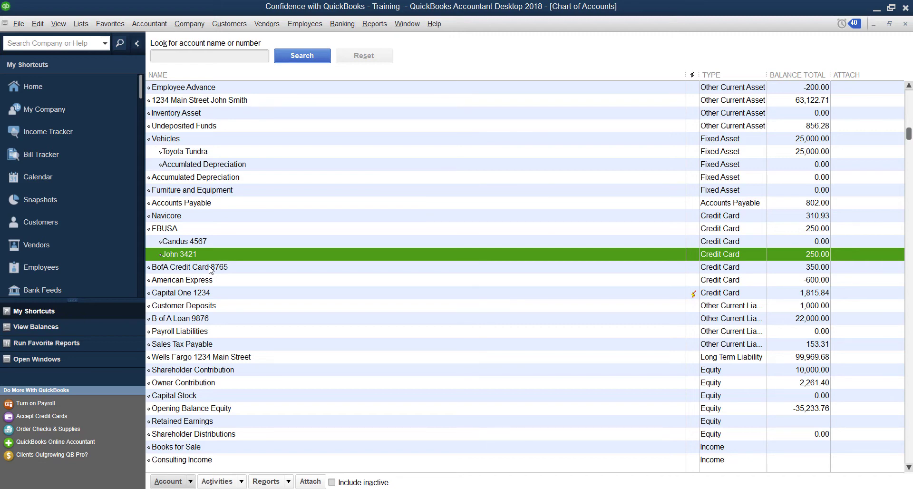
{"action": "left_click", "coordinate": [177, 231]}
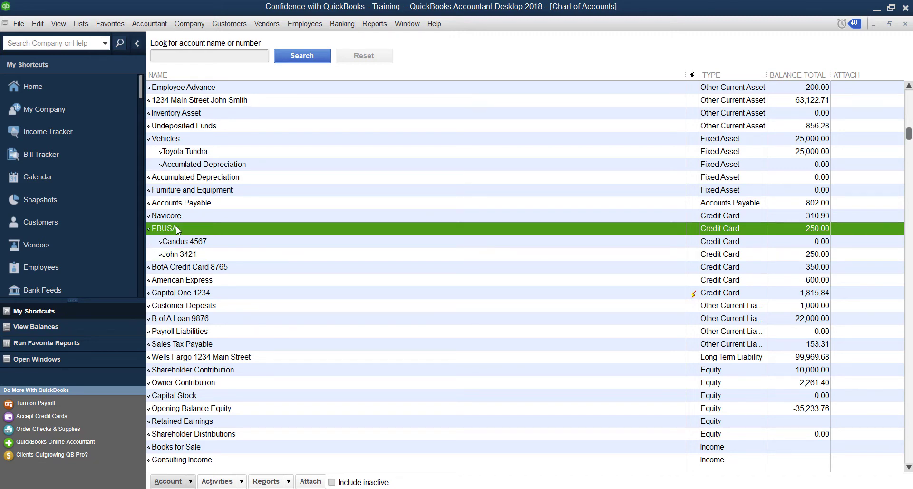
{"action": "left_click", "coordinate": [199, 243]}
{"action": "left_click", "coordinate": [200, 255]}
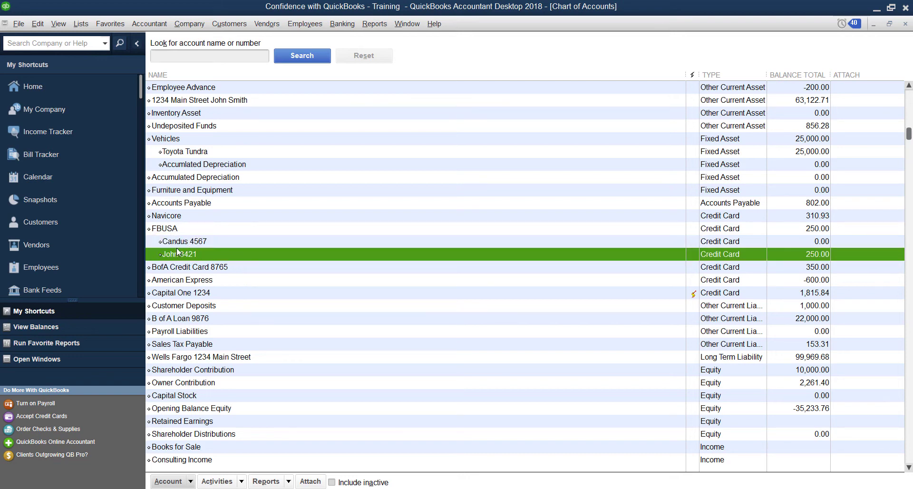
{"action": "left_click", "coordinate": [723, 246]}
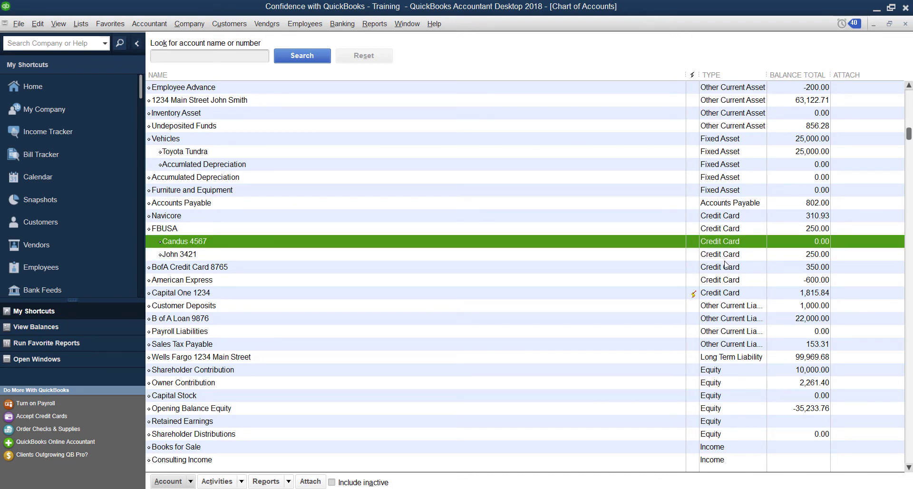
{"action": "key", "text": "Up"}
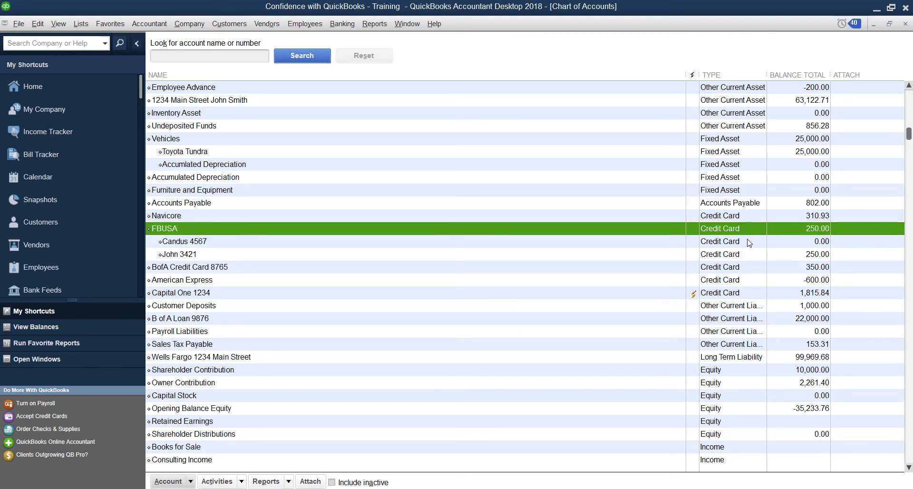
{"action": "double_click", "coordinate": [743, 241]}
{"action": "double_click", "coordinate": [200, 153]}
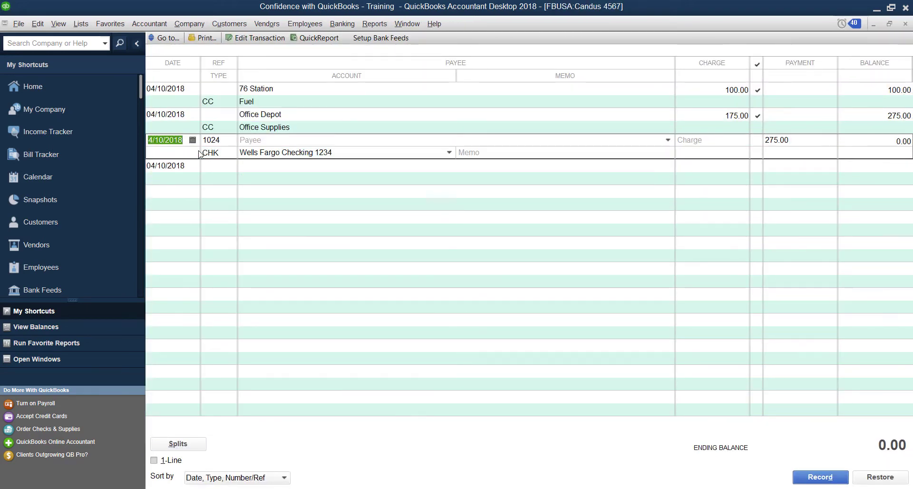
{"action": "left_click", "coordinate": [230, 313]}
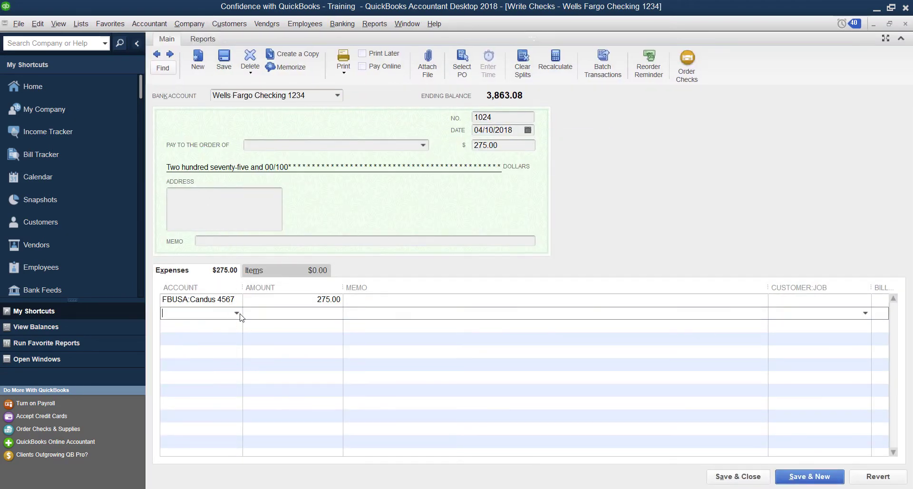
{"action": "left_click", "coordinate": [236, 313]}
{"action": "type", "text": "F"}
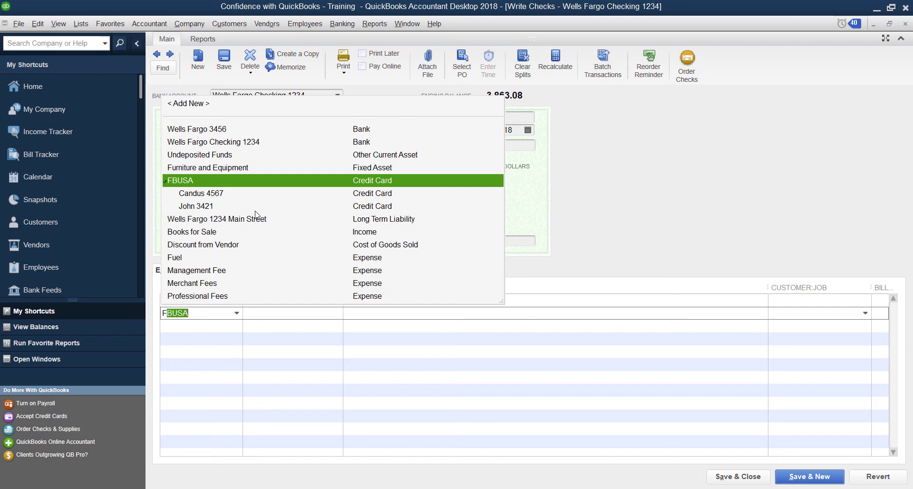
{"action": "left_click", "coordinate": [211, 217]}
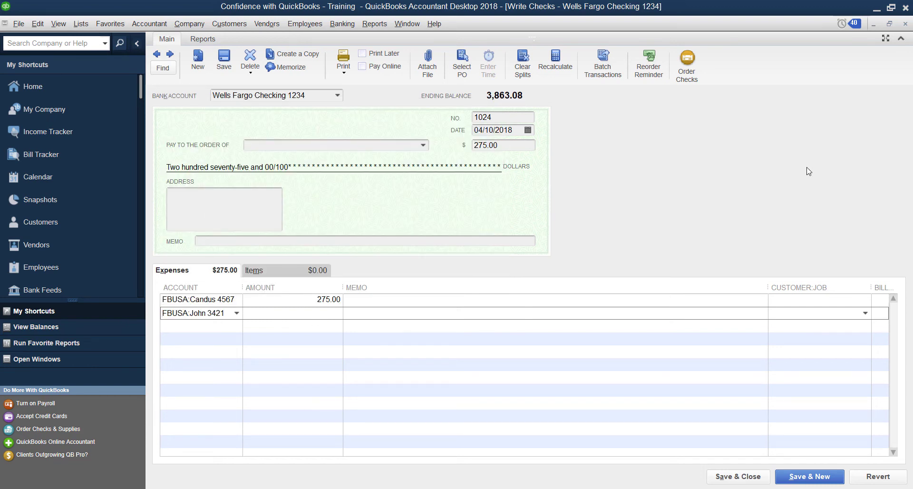
{"action": "left_click", "coordinate": [909, 25]}
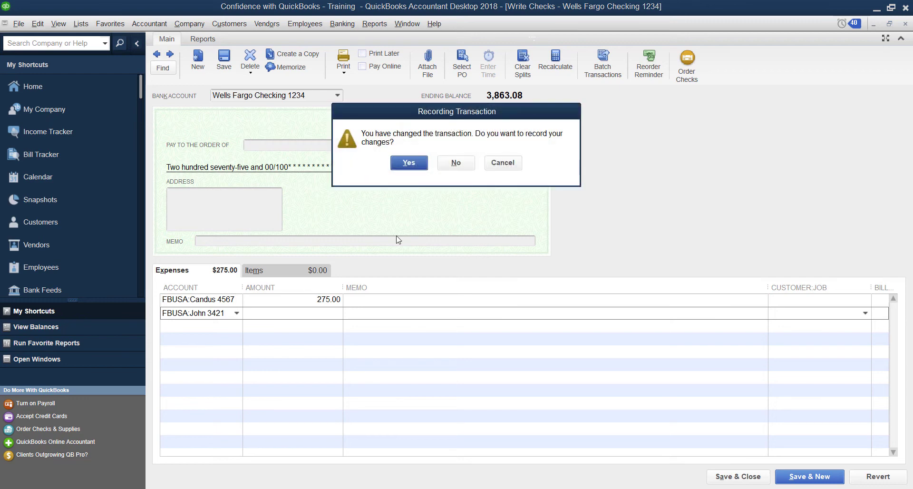
{"action": "left_click", "coordinate": [454, 165]}
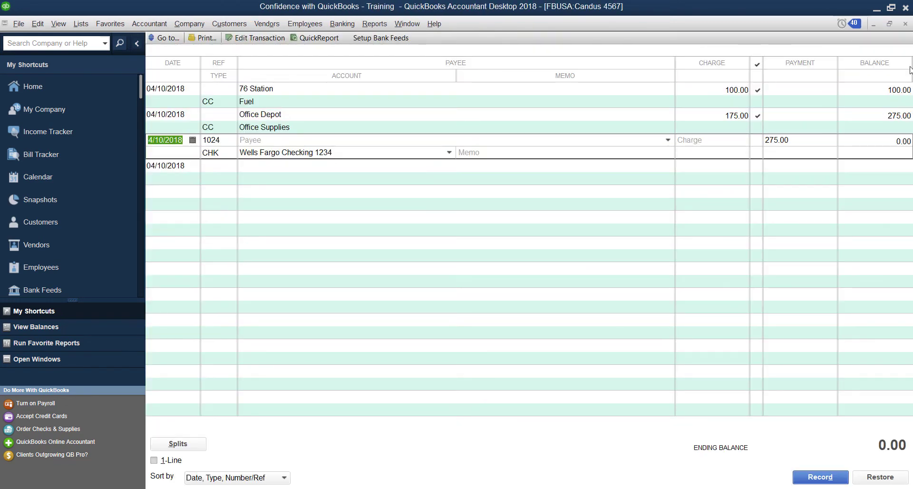
{"action": "left_click", "coordinate": [905, 24]}
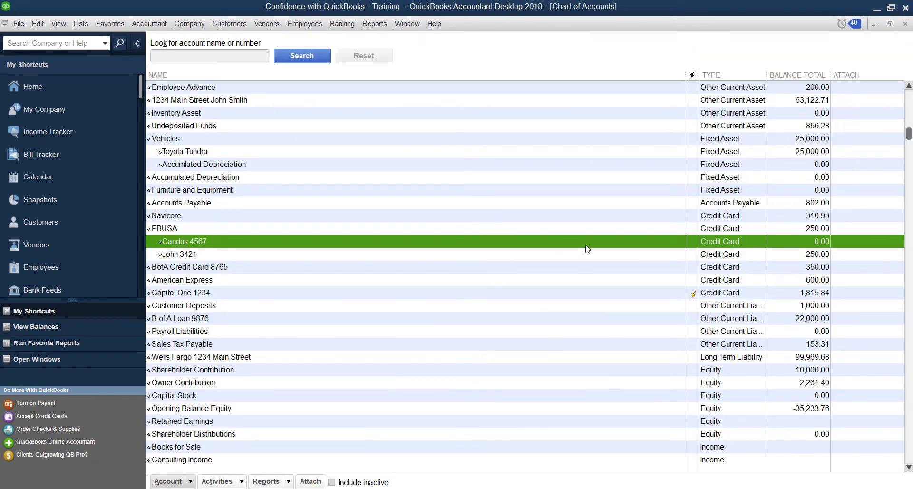
{"action": "left_click", "coordinate": [729, 231]}
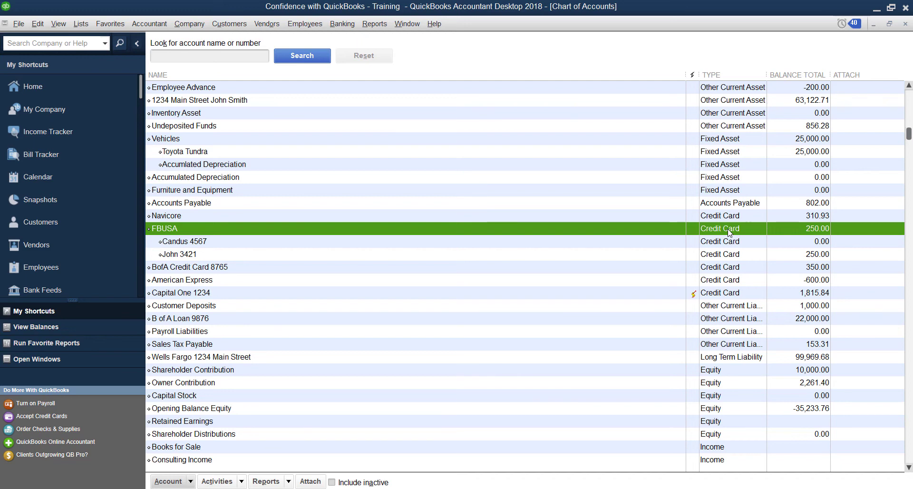
{"action": "left_click", "coordinate": [342, 24]}
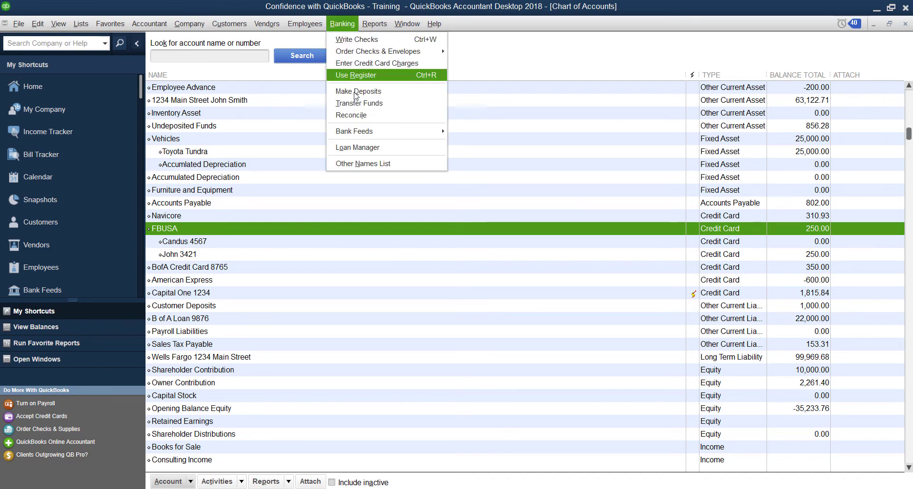
{"action": "left_click", "coordinate": [360, 115]}
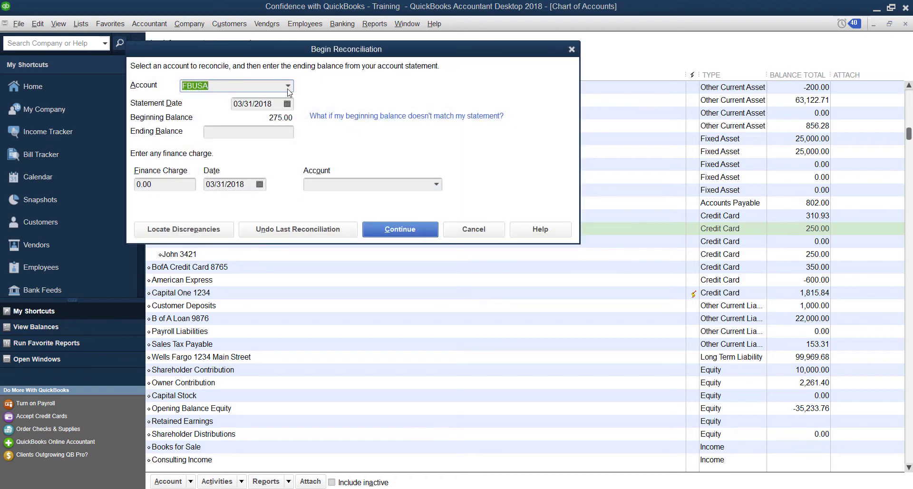
{"action": "left_click", "coordinate": [287, 86]}
{"action": "left_click", "coordinate": [226, 179]}
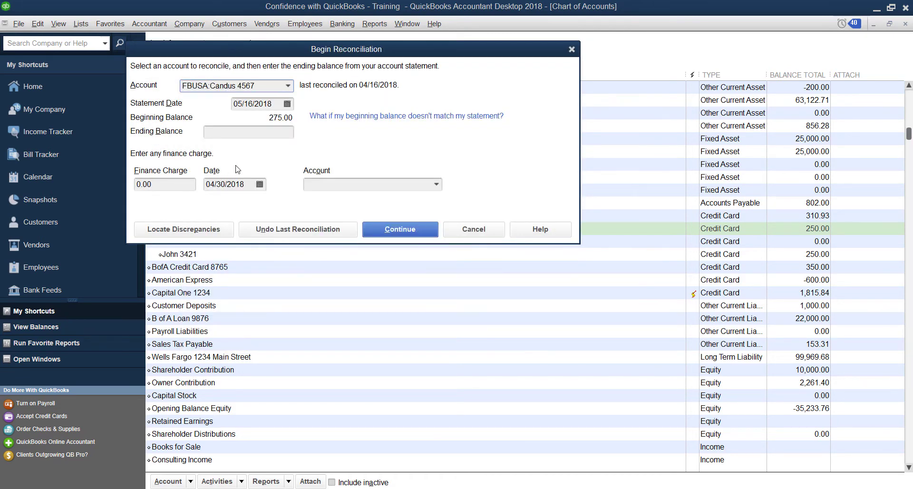
{"action": "left_click", "coordinate": [279, 131]}
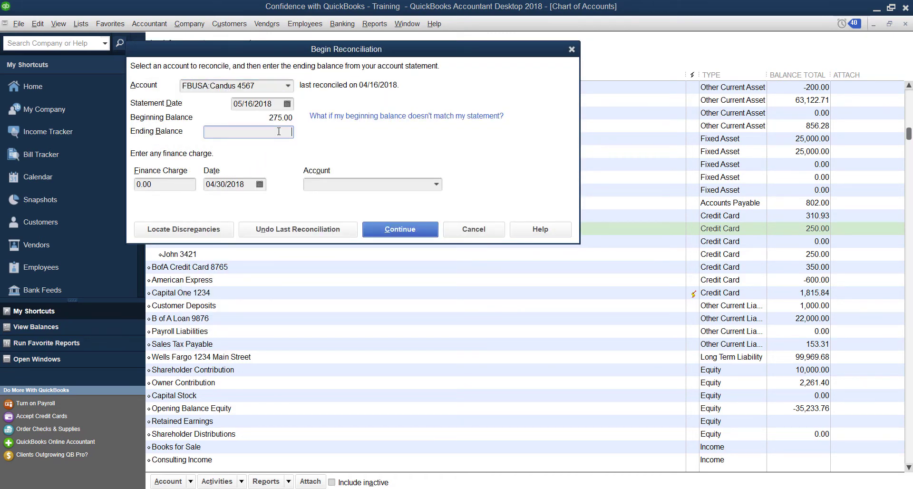
{"action": "type", "text": "275"}
Cancel the reconciliation setup, then view and close the FBUSA and Candus 4567 registers.
{"action": "left_click", "coordinate": [486, 229]}
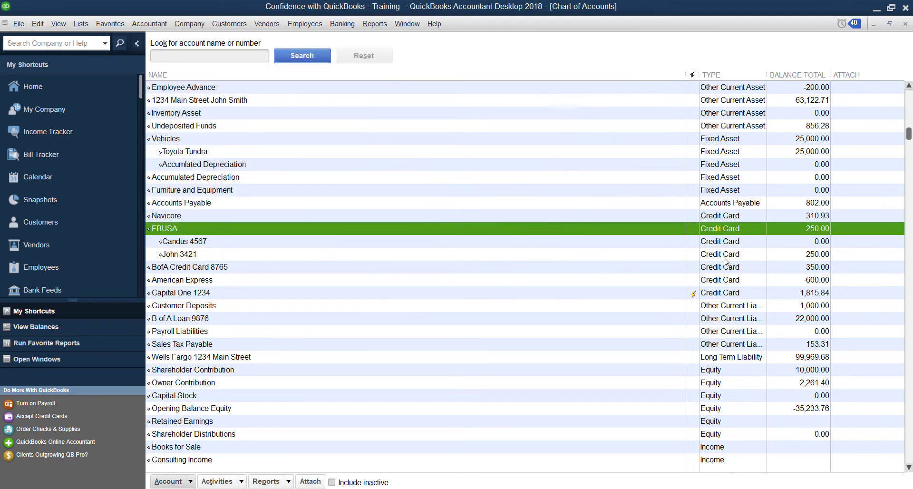
{"action": "double_click", "coordinate": [401, 227]}
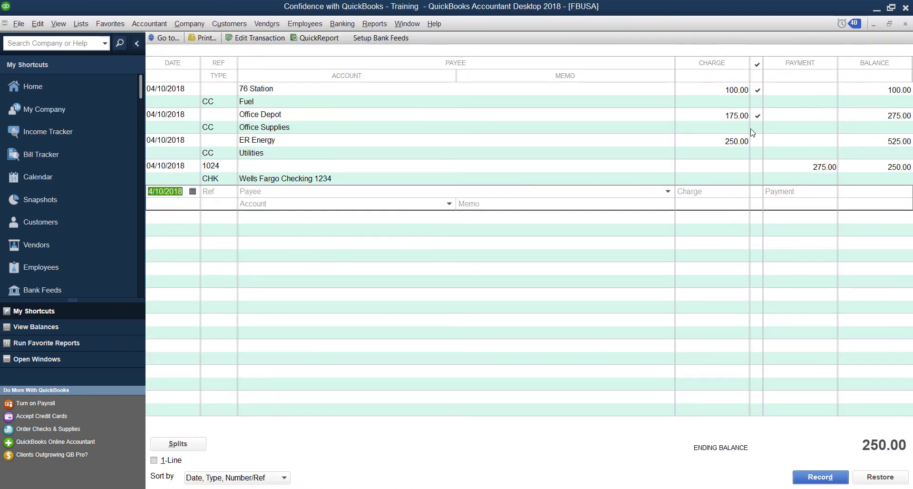
{"action": "left_click", "coordinate": [906, 24]}
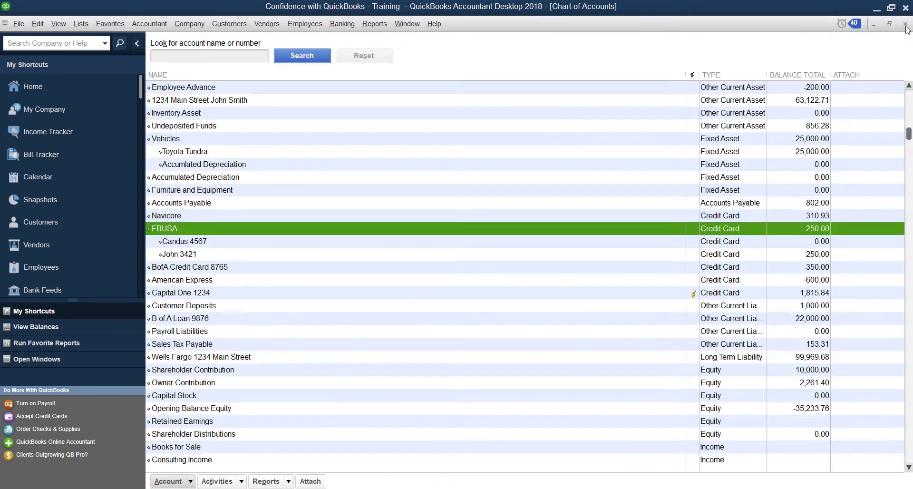
{"action": "double_click", "coordinate": [752, 241]}
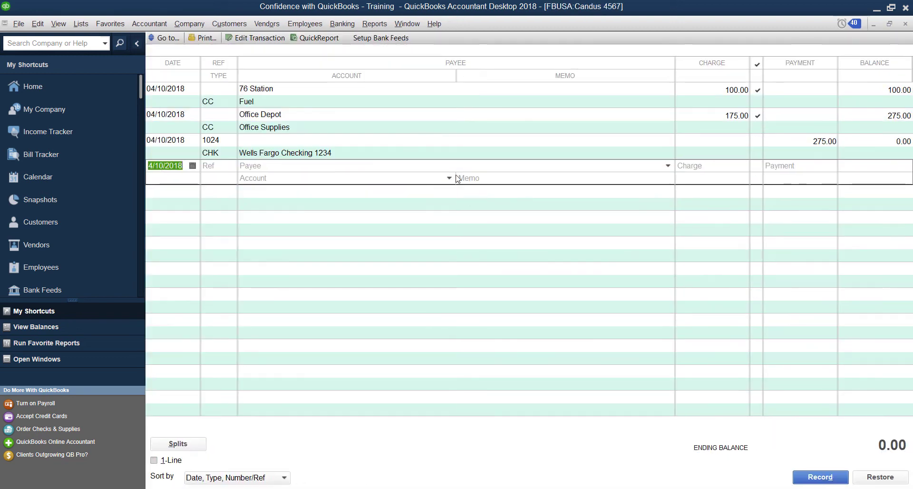
{"action": "left_click", "coordinate": [906, 24]}
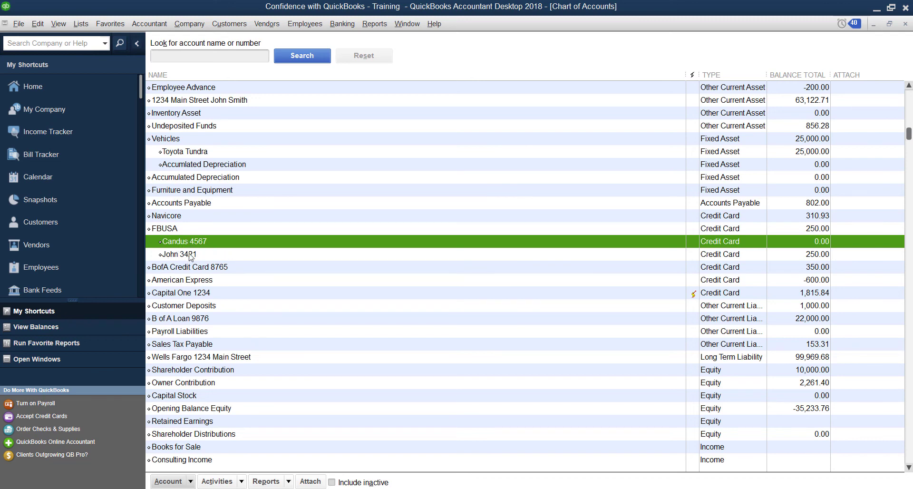
{"action": "left_click", "coordinate": [177, 230]}
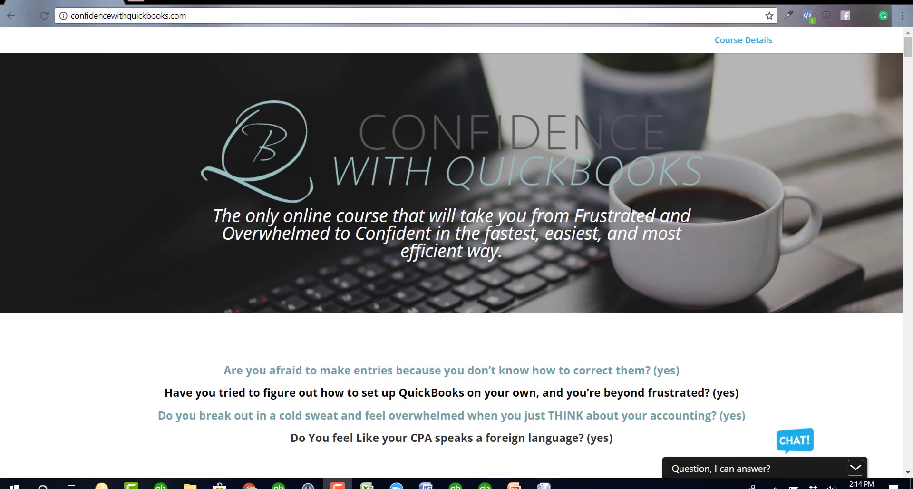
Expand Module 2: Vendor Center (Bills-A/P) under Units & Lessons and scroll through its lessons.
{"action": "scroll", "coordinate": [632, 209], "scroll_direction": "down", "scroll_amount": 2}
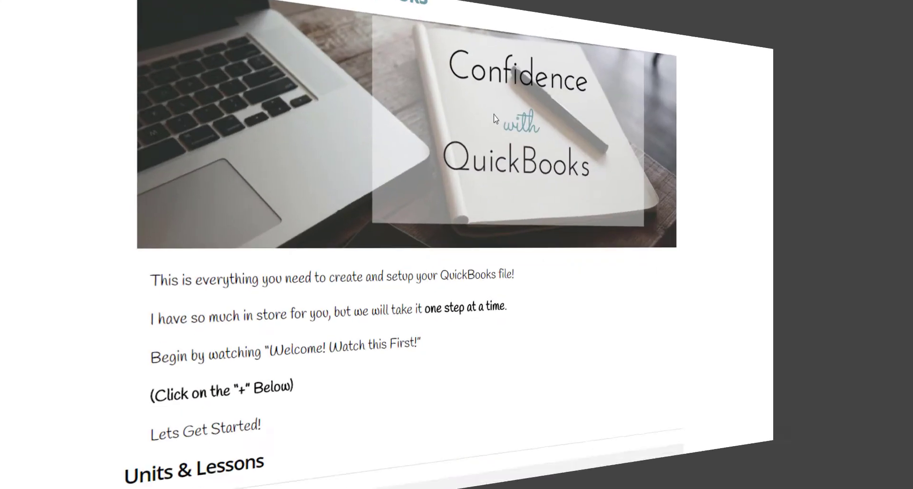
{"action": "scroll", "coordinate": [503, 116], "scroll_direction": "down", "scroll_amount": 6}
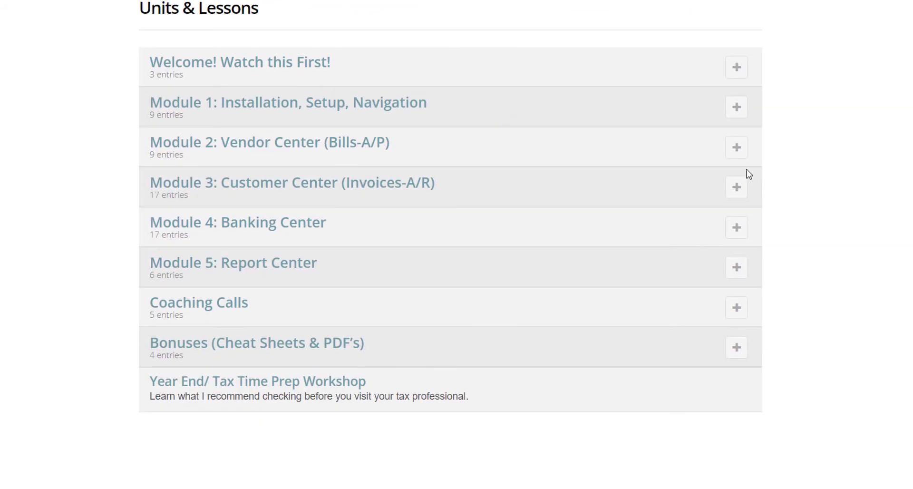
{"action": "left_click", "coordinate": [737, 156]}
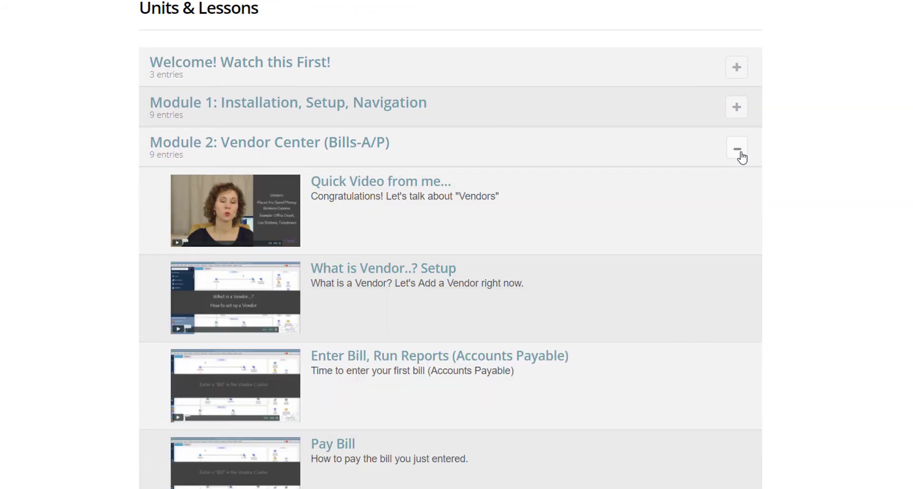
{"action": "scroll", "coordinate": [740, 157], "scroll_direction": "down", "scroll_amount": 1}
{"action": "scroll", "coordinate": [740, 156], "scroll_direction": "down", "scroll_amount": 13}
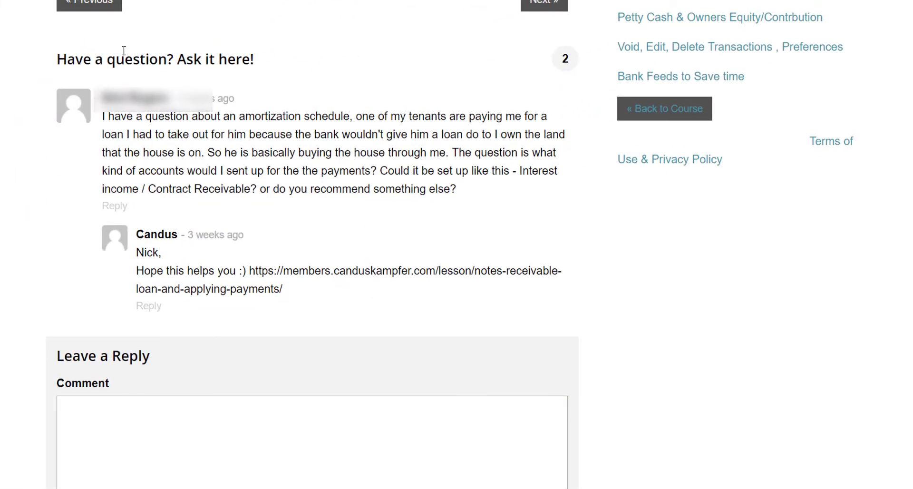
{"action": "scroll", "coordinate": [180, 276], "scroll_direction": "down", "scroll_amount": 4}
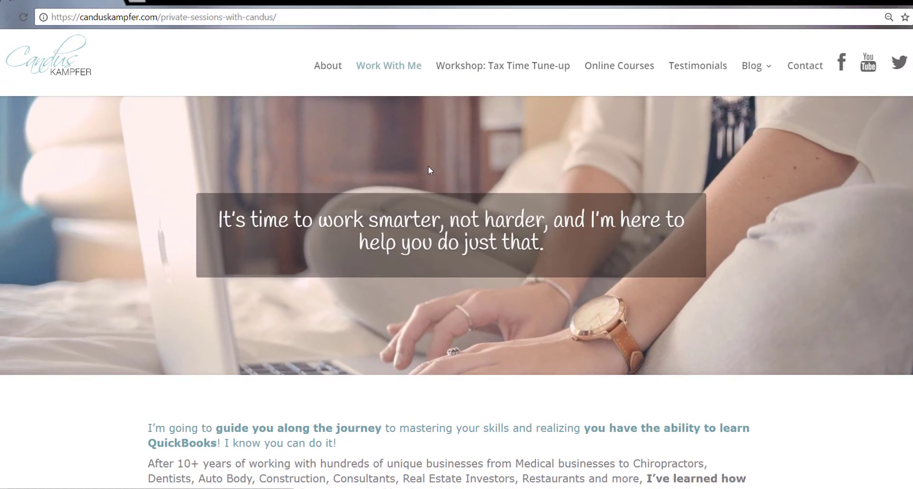
{"action": "scroll", "coordinate": [428, 166], "scroll_direction": "down", "scroll_amount": 10}
{"action": "scroll", "coordinate": [428, 166], "scroll_direction": "down", "scroll_amount": 1}
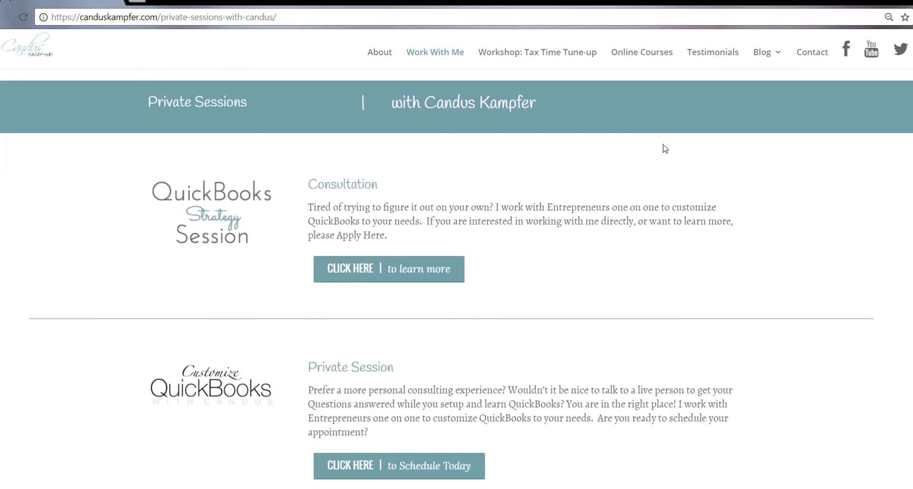
{"action": "scroll", "coordinate": [665, 147], "scroll_direction": "down", "scroll_amount": 1}
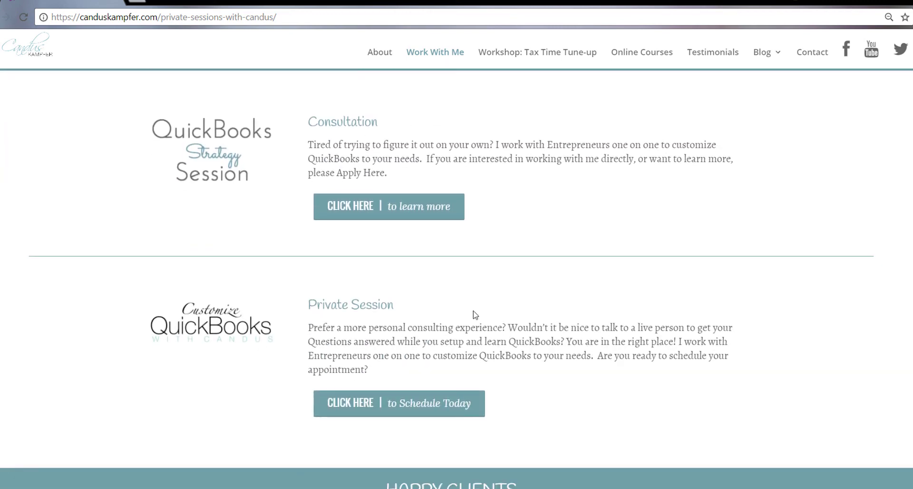